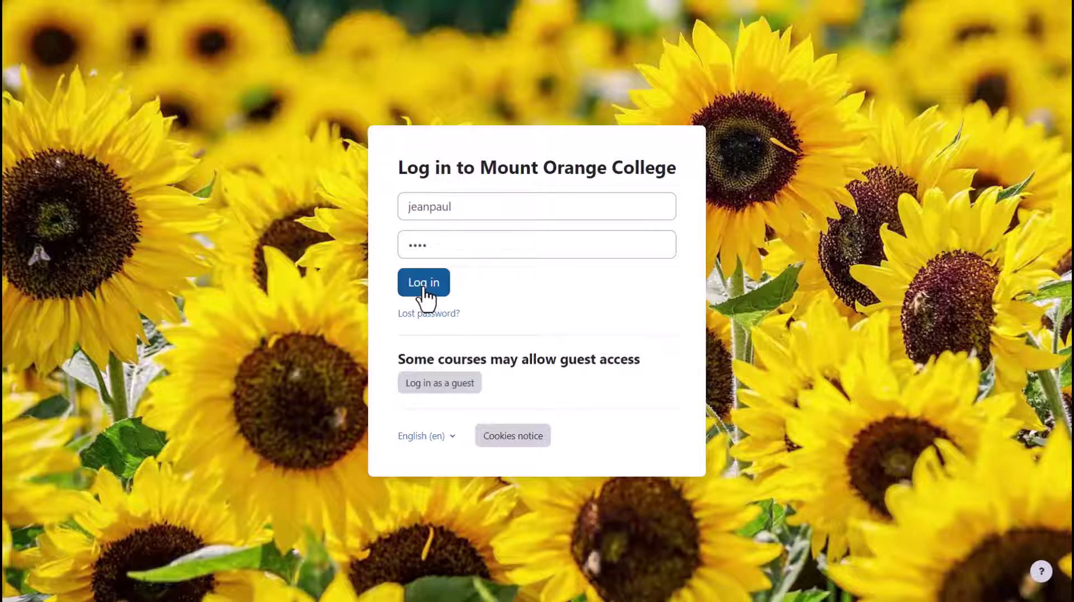
# Step: Log in to the site and agree to the Site policy and Safe internet use policies on the consent page
pyautogui.click(425, 288)
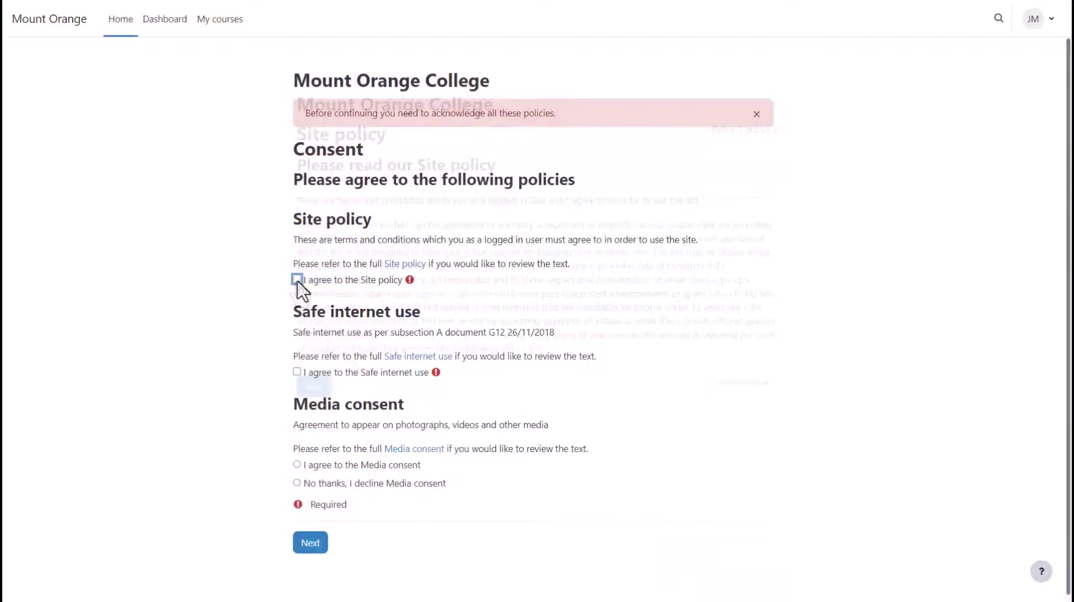
pyautogui.click(299, 372)
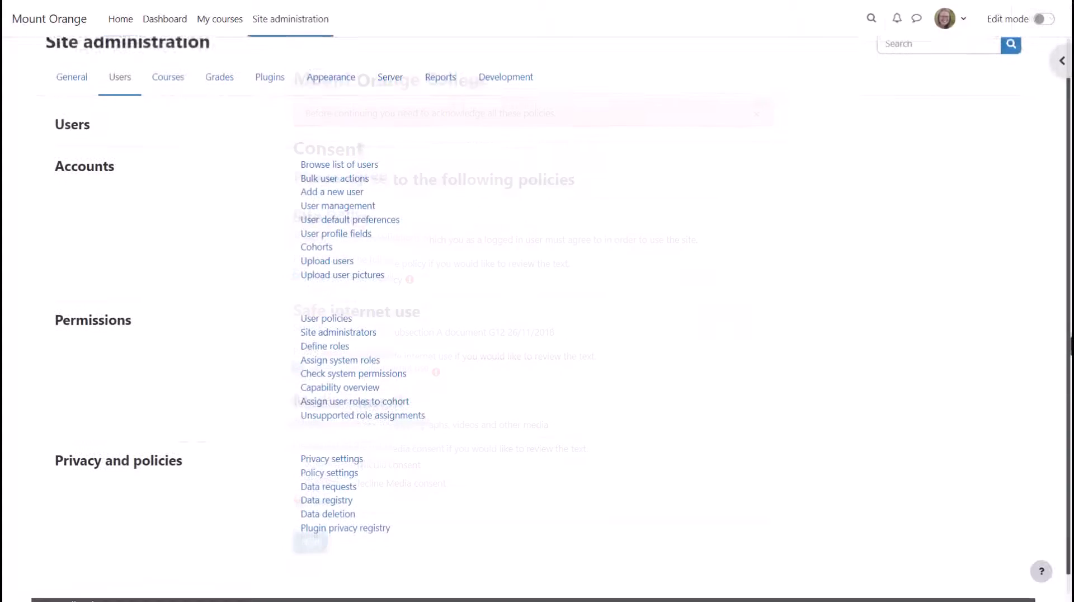
# Step: Set the site policy handler to Policies (tool_policy) in the site's policy settings and save the change
pyautogui.scroll(-1, 944, 385)
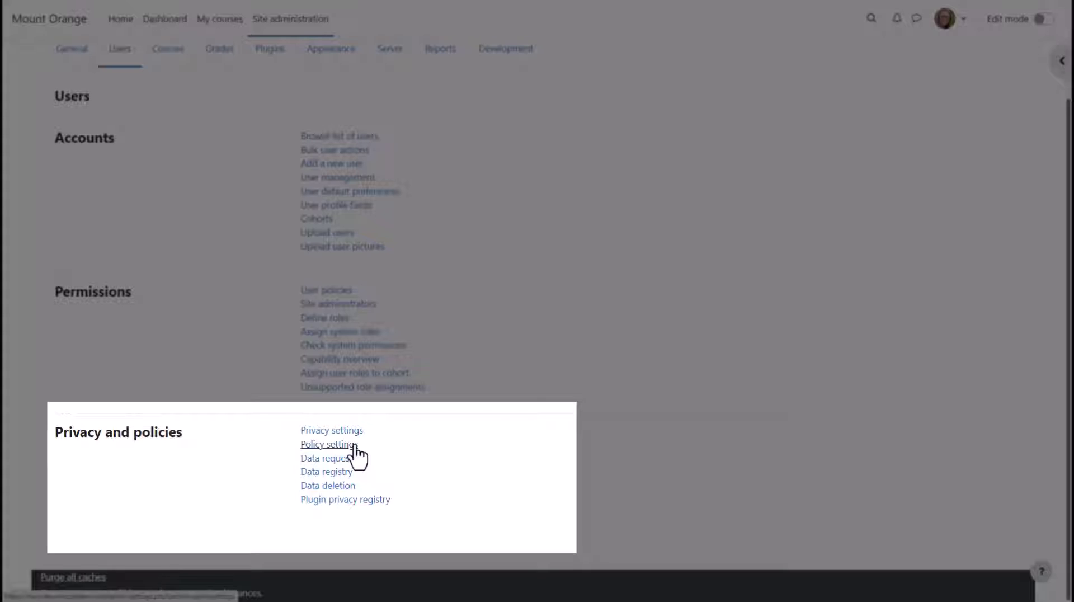
pyautogui.click(355, 446)
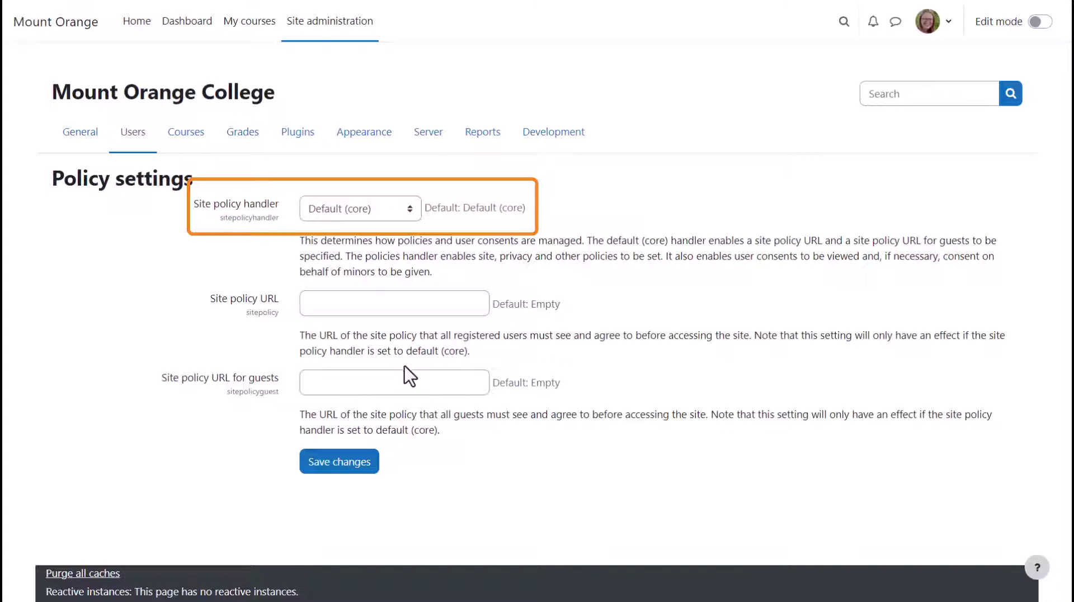
pyautogui.click(353, 467)
pyautogui.click(412, 213)
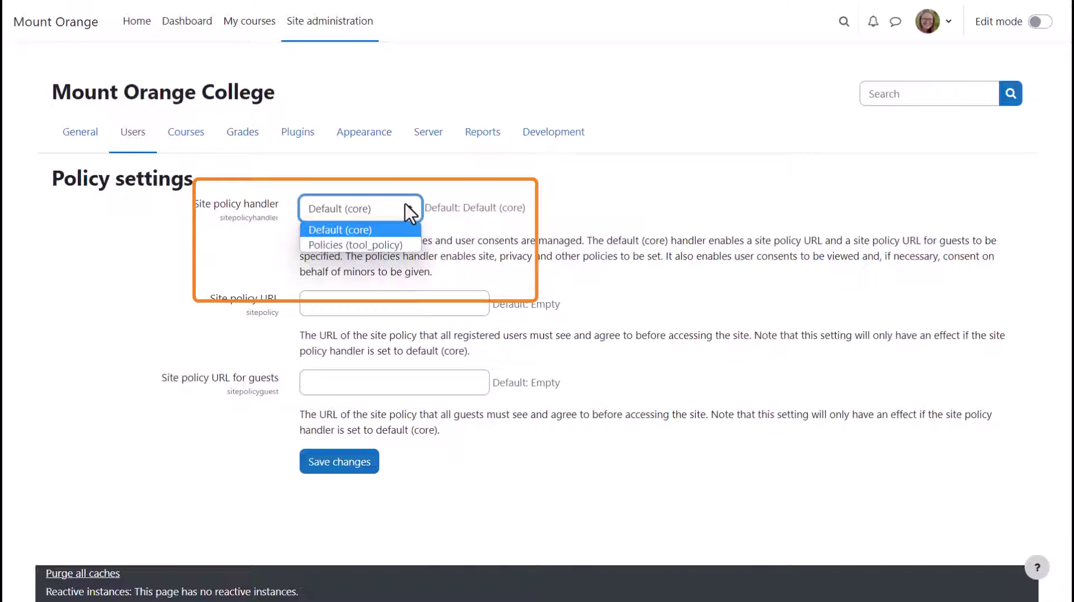
pyautogui.click(384, 244)
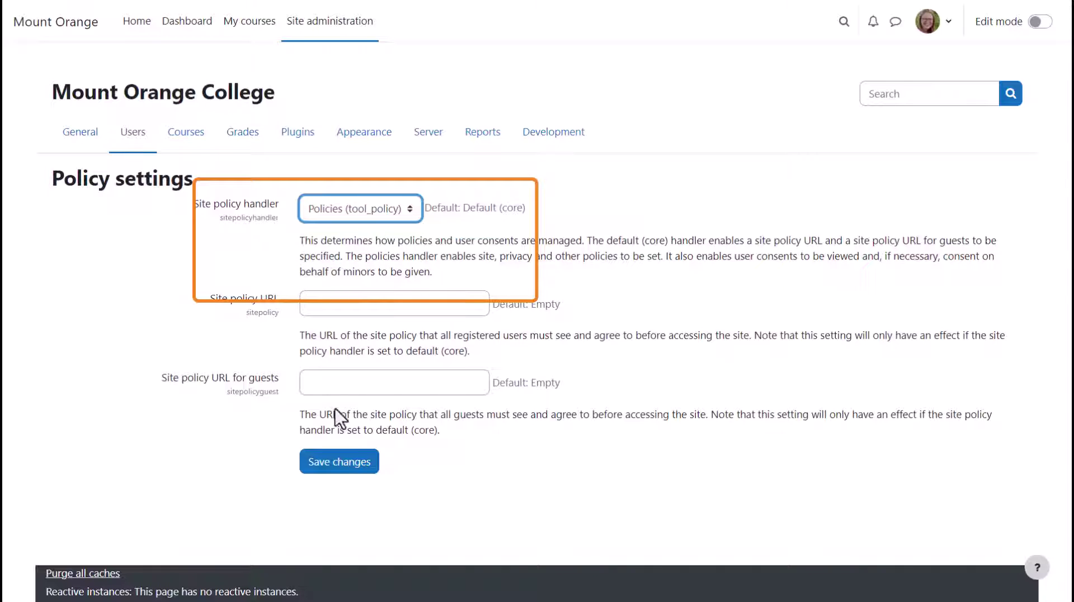
pyautogui.click(338, 452)
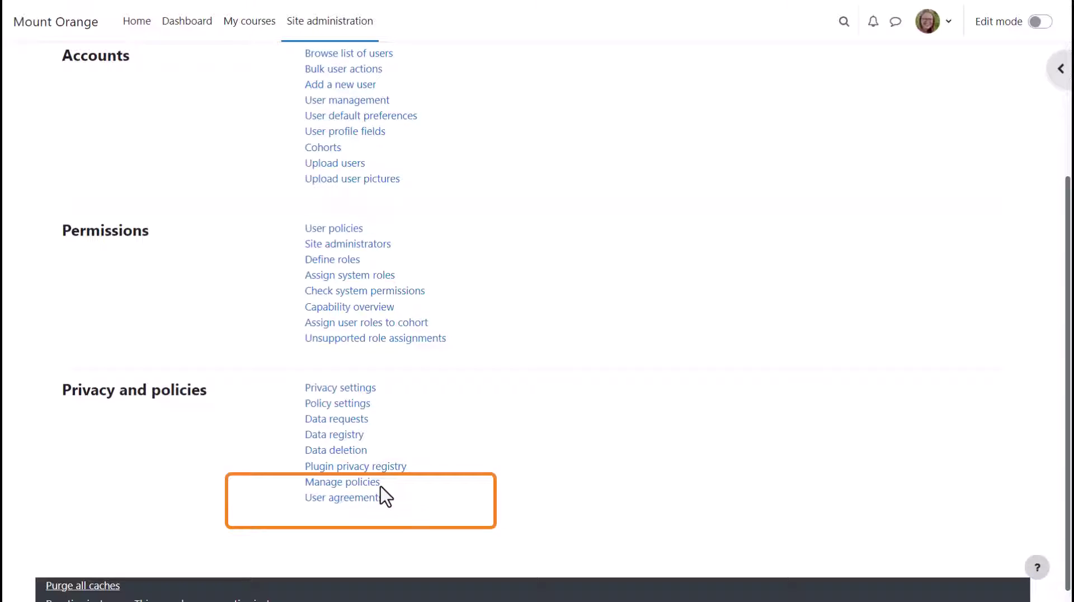
# Step: Start a new policy named "Site policy" with type Site policy and user consent for all users
pyautogui.click(376, 483)
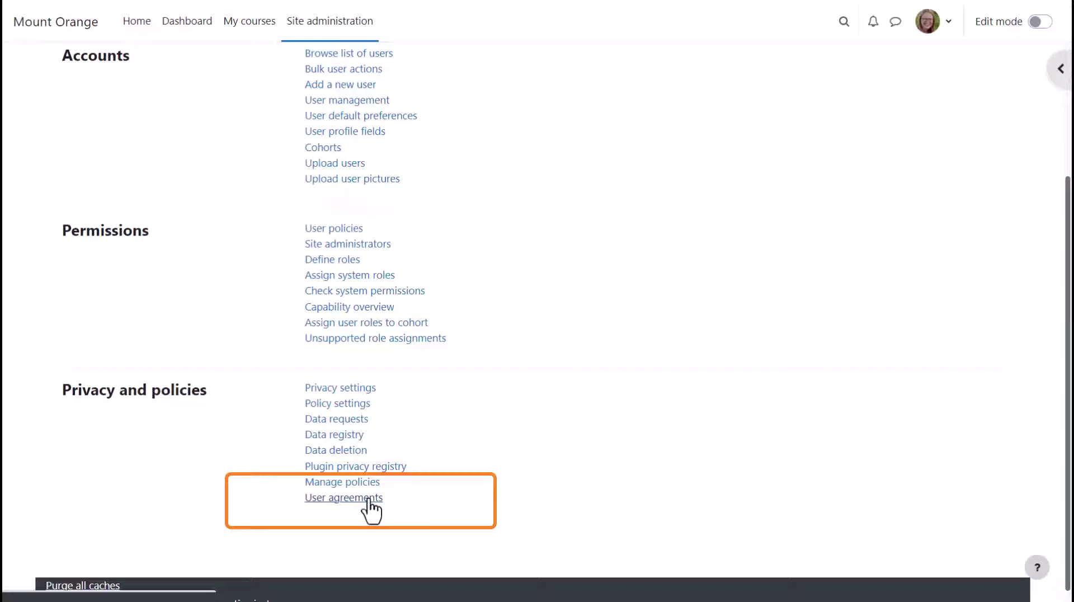
pyautogui.click(370, 484)
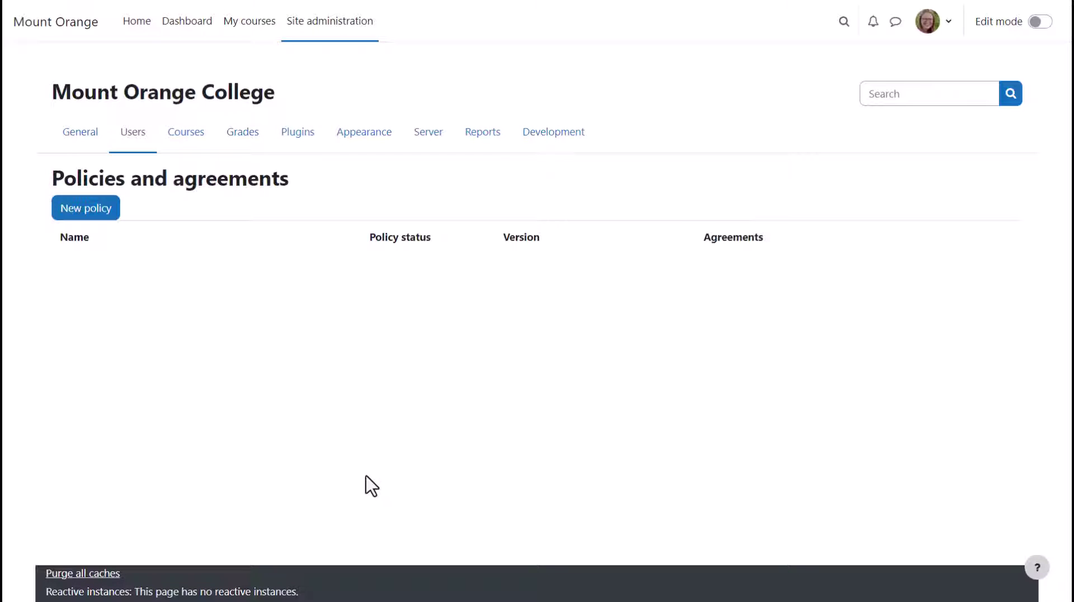
pyautogui.click(113, 206)
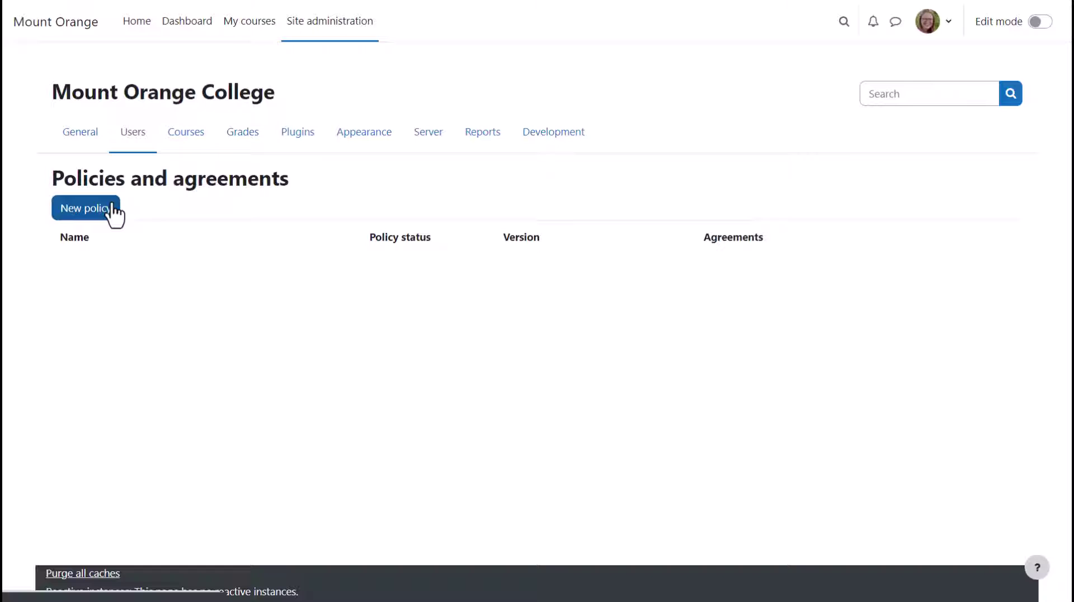
pyautogui.click(358, 208)
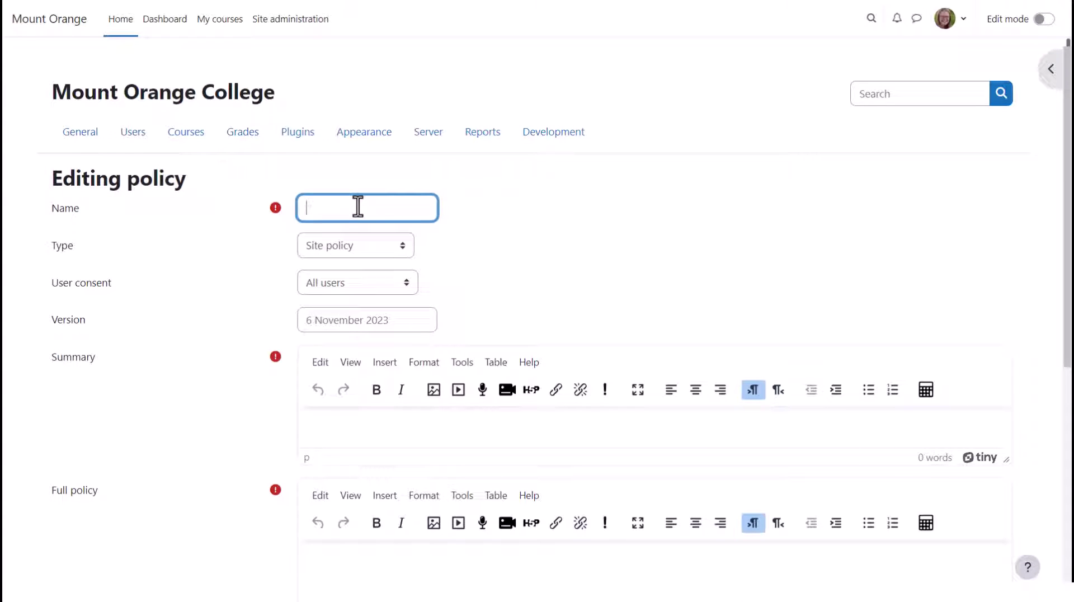
pyautogui.write('Site policy')
pyautogui.click(406, 251)
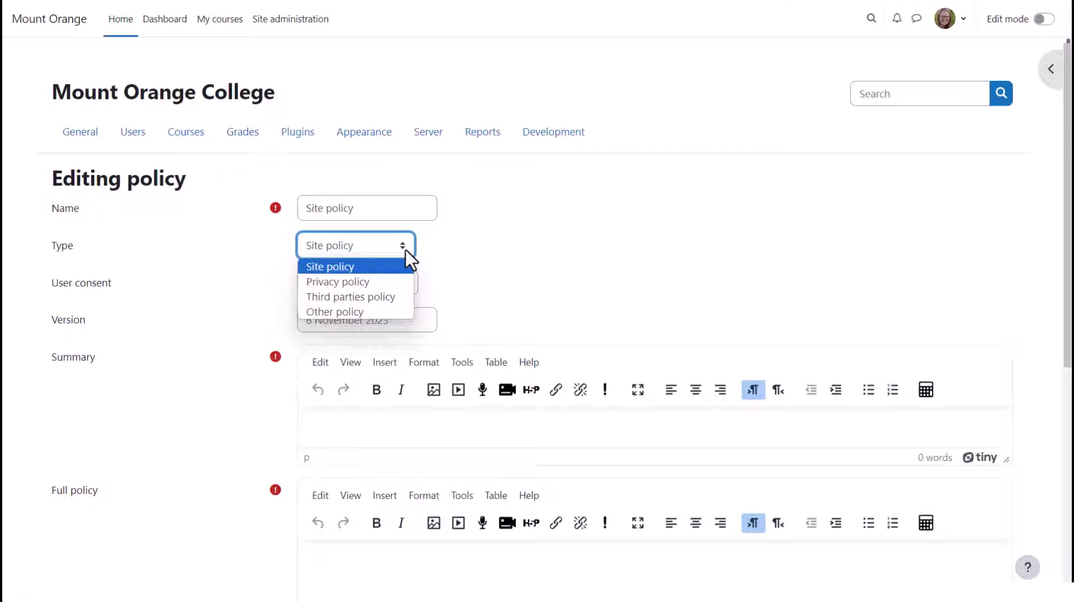
pyautogui.click(406, 250)
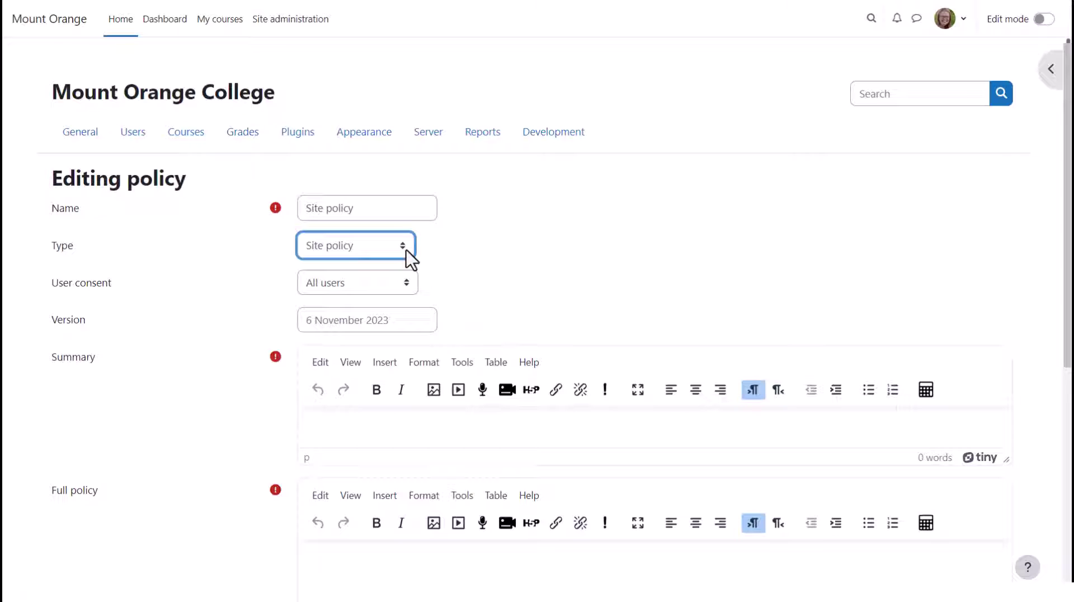
pyautogui.click(405, 283)
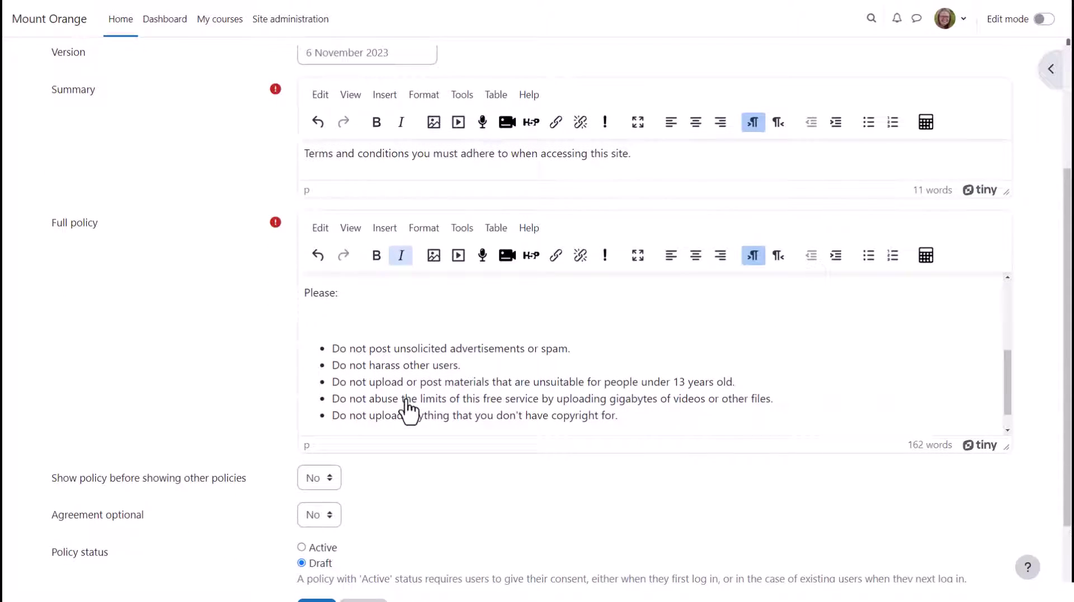
# Step: Keep showing before other policies and optional agreement at No, set the policy status to Active and save the policy
pyautogui.scroll(-2, 409, 406)
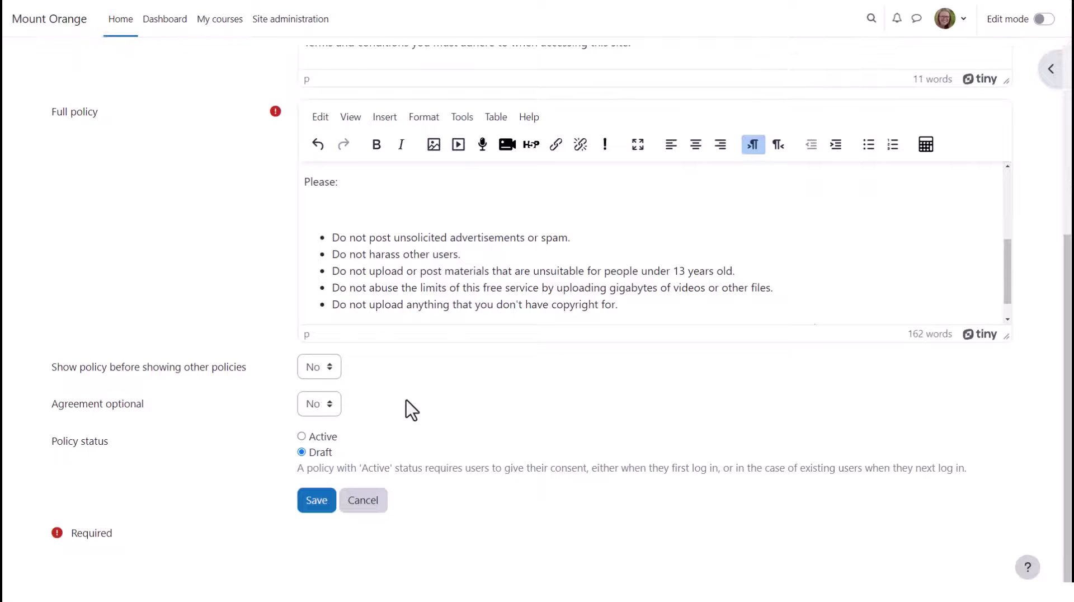
pyautogui.click(331, 365)
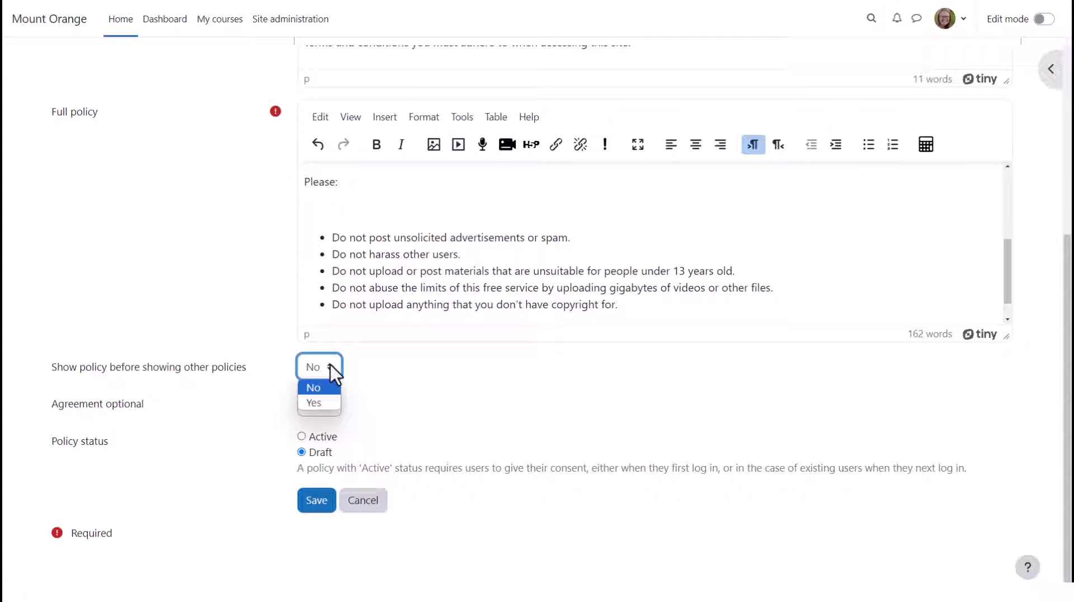
pyautogui.click(330, 367)
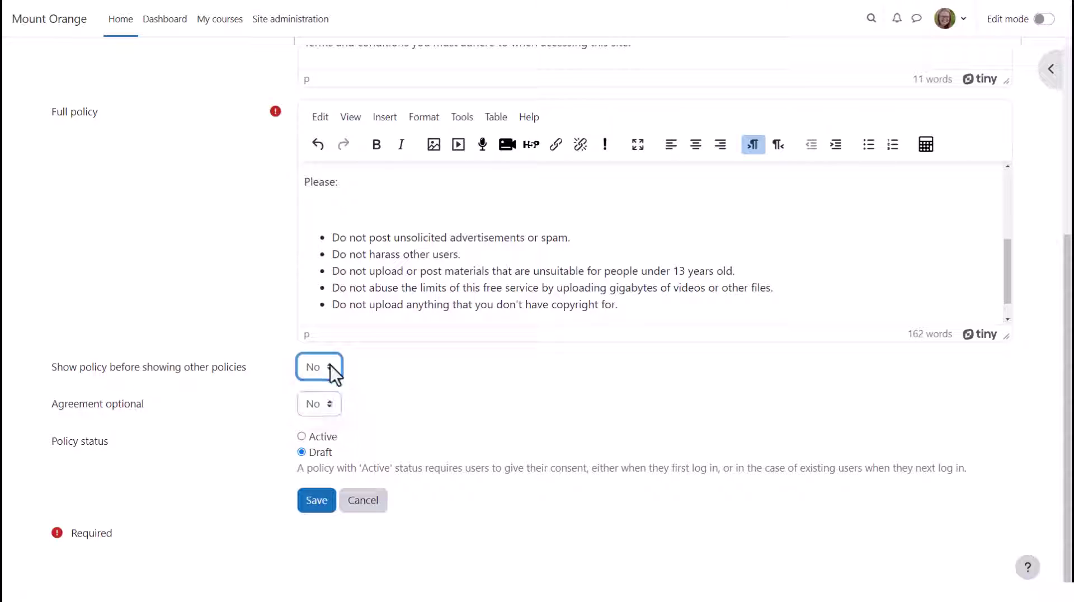
pyautogui.click(334, 407)
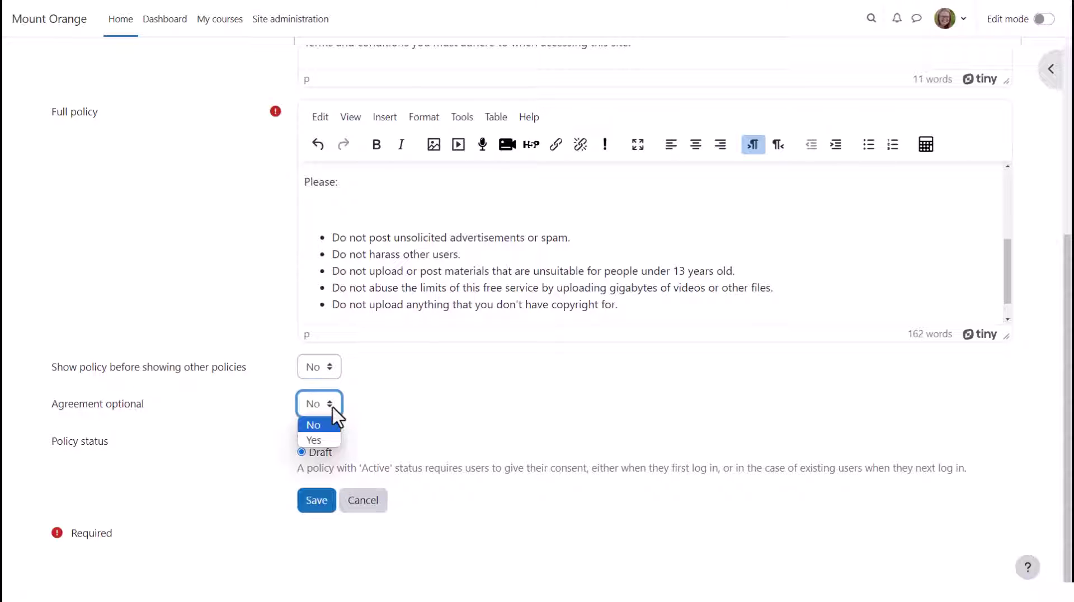
pyautogui.click(333, 407)
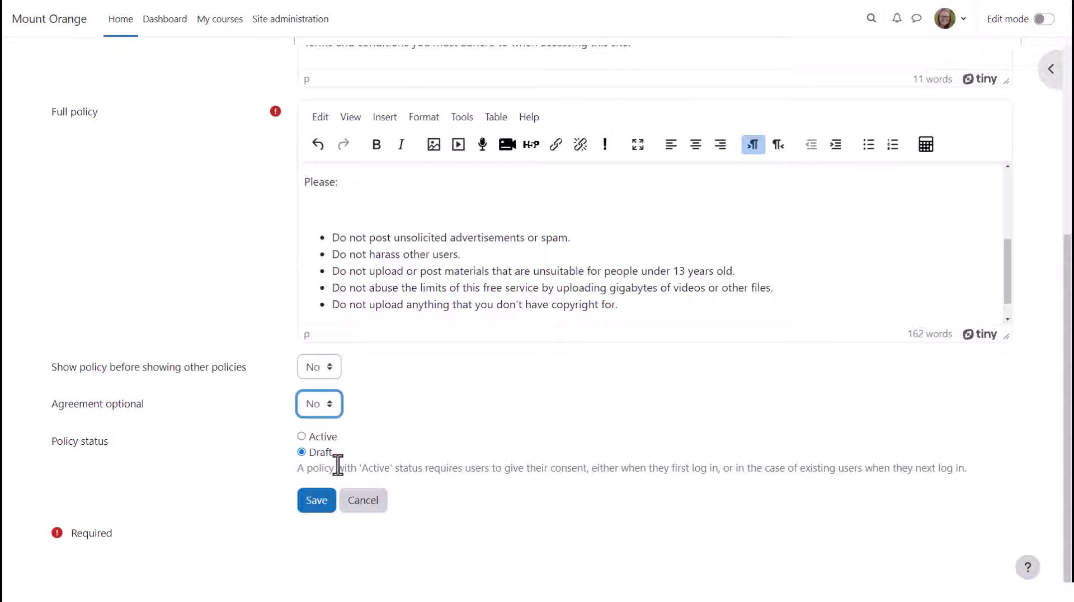
pyautogui.click(302, 437)
pyautogui.click(310, 502)
# Step: Edit the existing Site policy, mark the edit as a minor change and save it
pyautogui.click(869, 239)
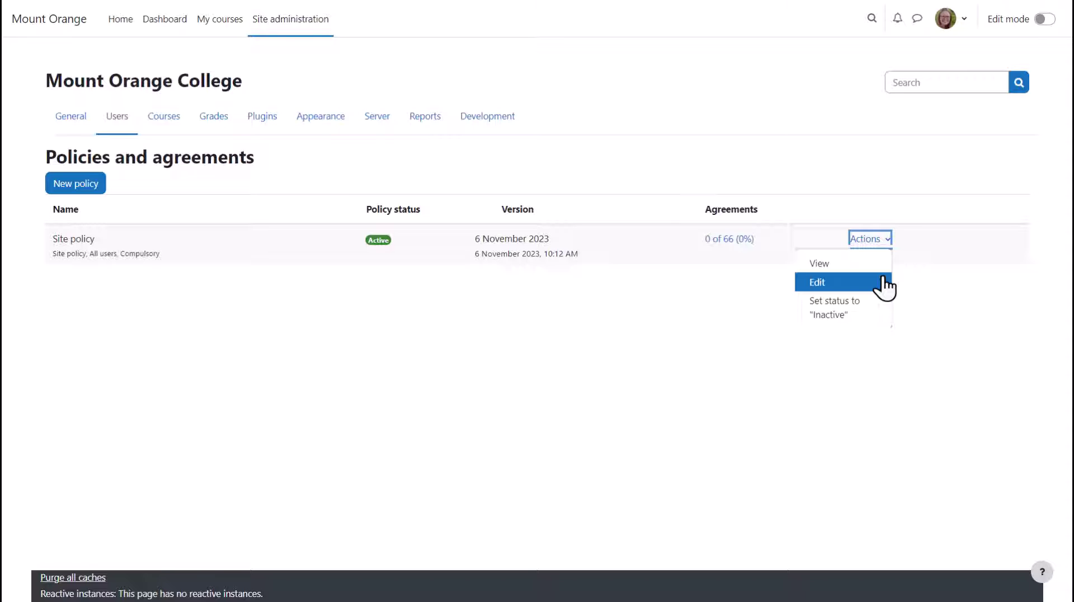
pyautogui.click(885, 286)
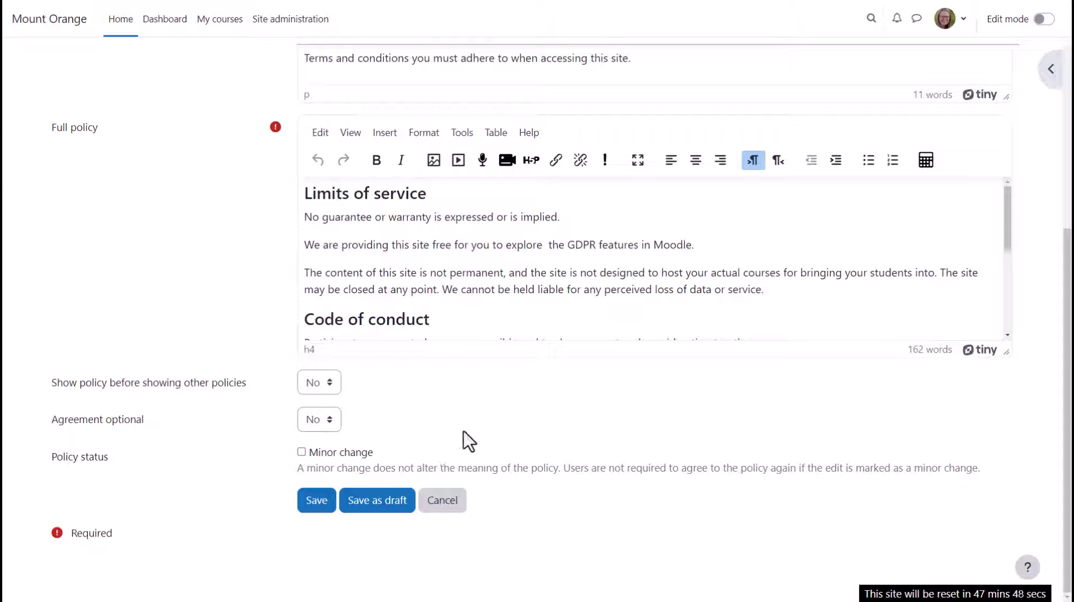
pyautogui.click(308, 454)
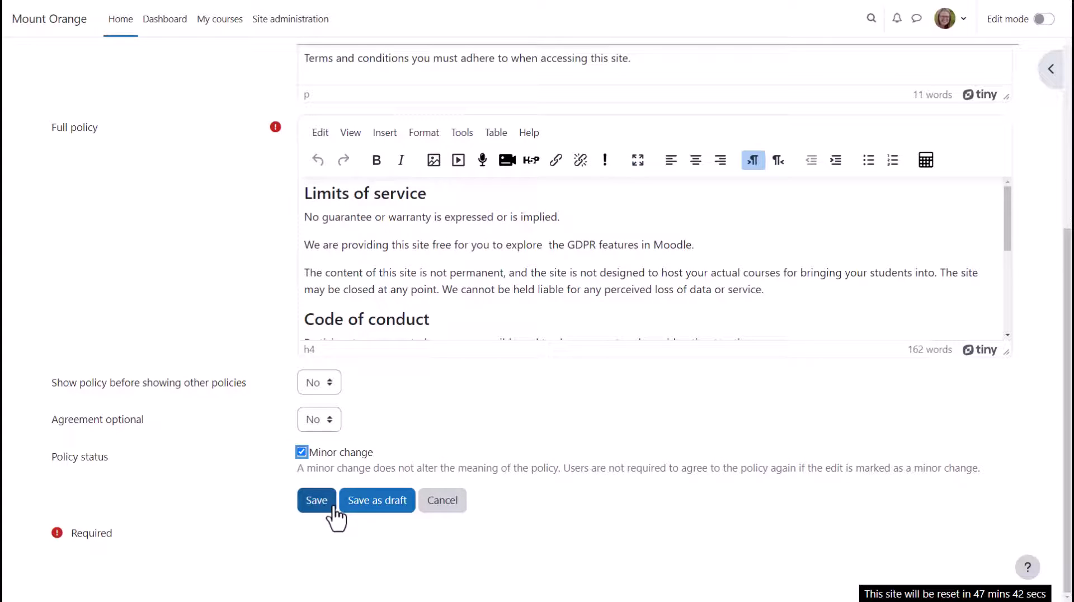
pyautogui.click(317, 501)
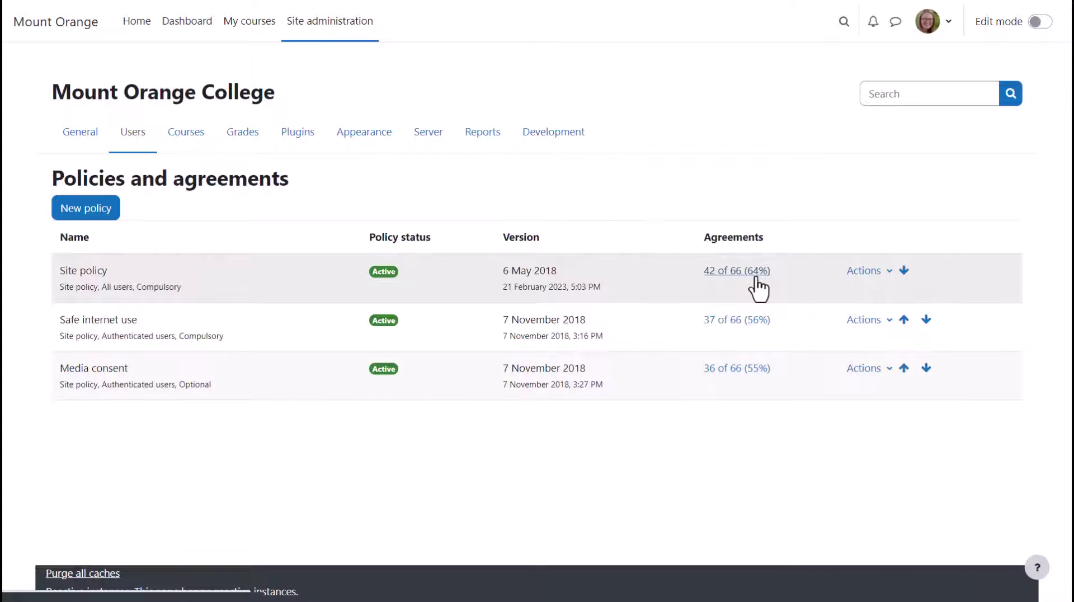
# Step: Open the user agreements for the Site policy and choose to decline it on behalf of a pending user
pyautogui.click(757, 280)
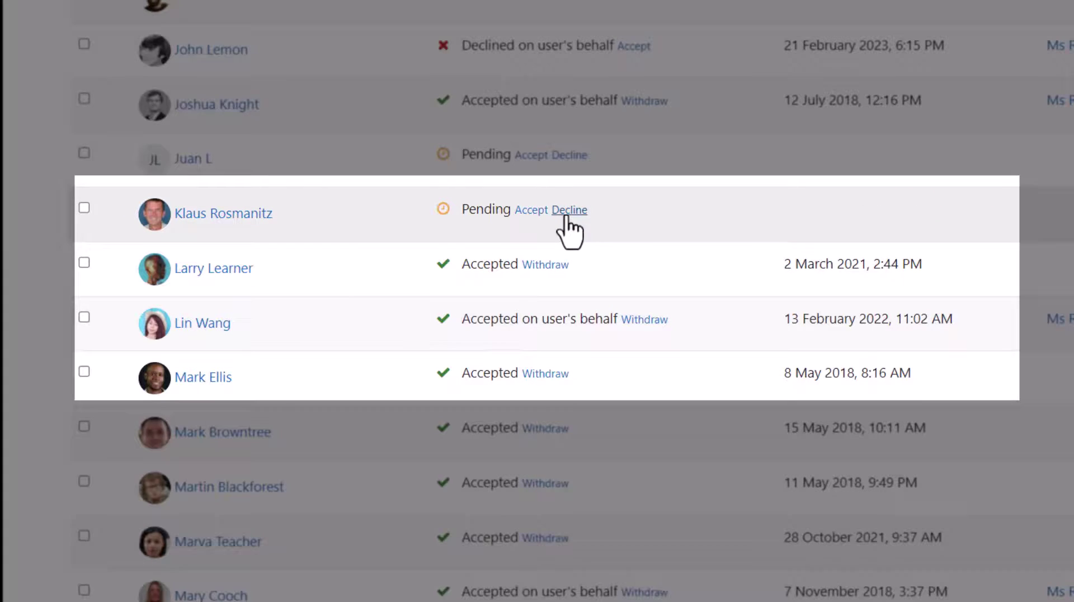
pyautogui.click(567, 213)
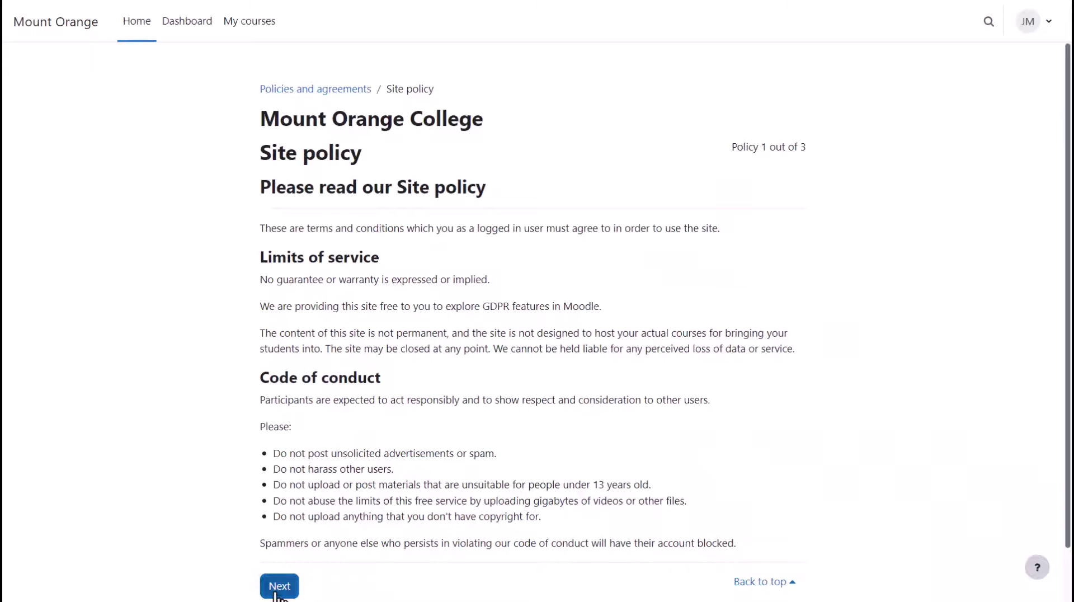
# Step: Go through the three policies as a new user and agree to the Site policy, Safe internet use and Media consent
pyautogui.click(279, 586)
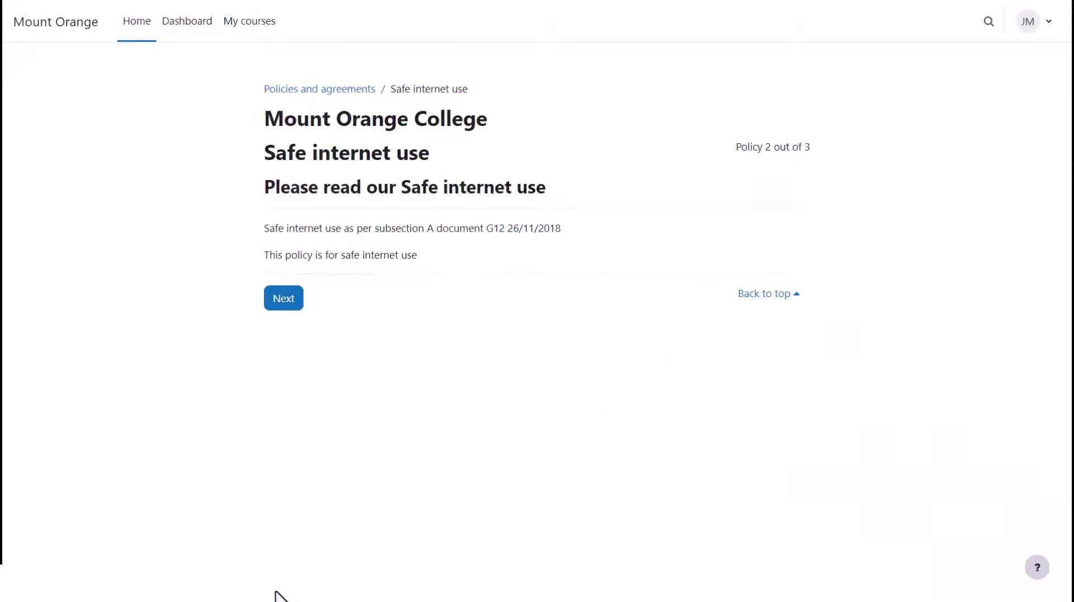
pyautogui.click(295, 297)
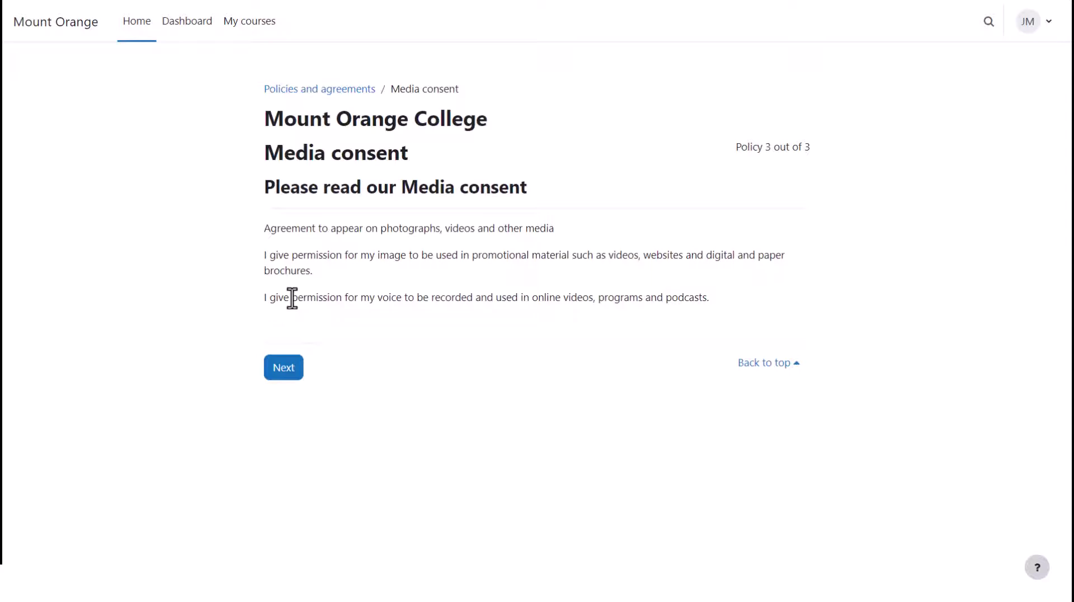
pyautogui.click(280, 369)
pyautogui.scroll(-2, 278, 378)
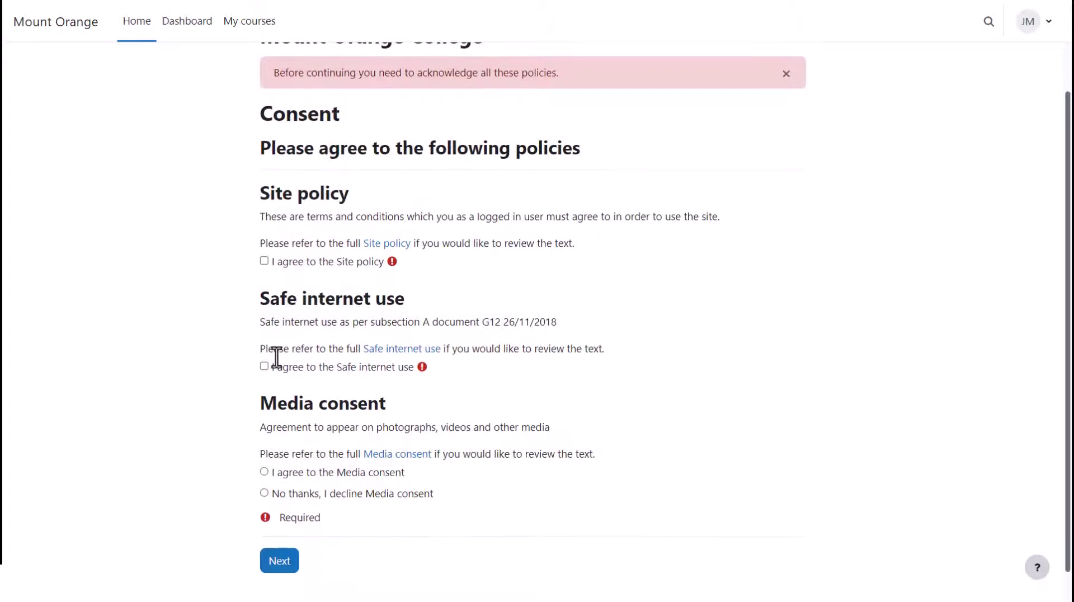
pyautogui.click(264, 229)
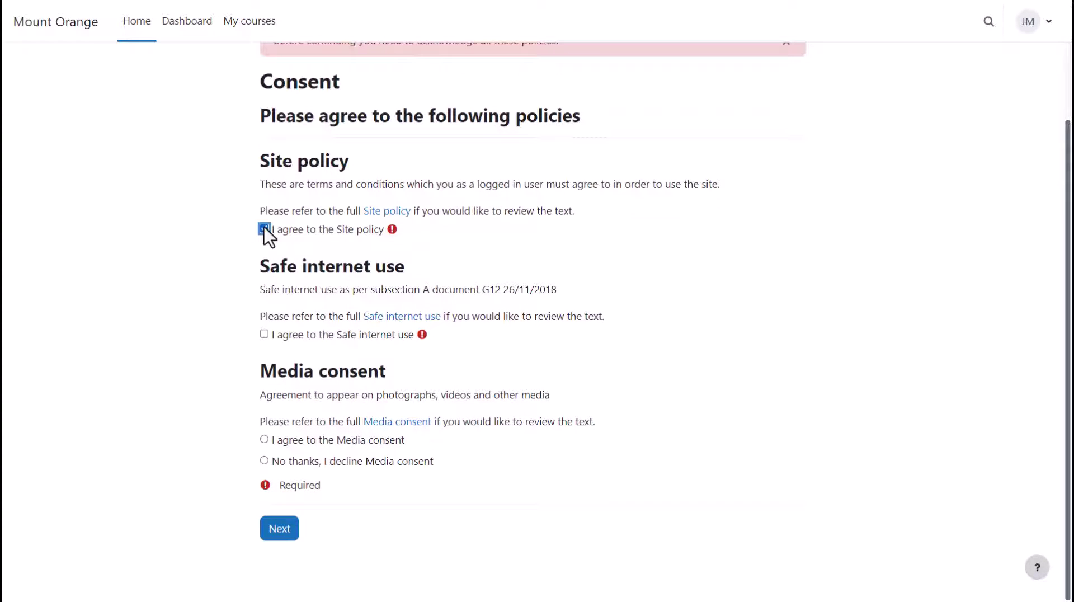
pyautogui.click(264, 334)
pyautogui.click(264, 440)
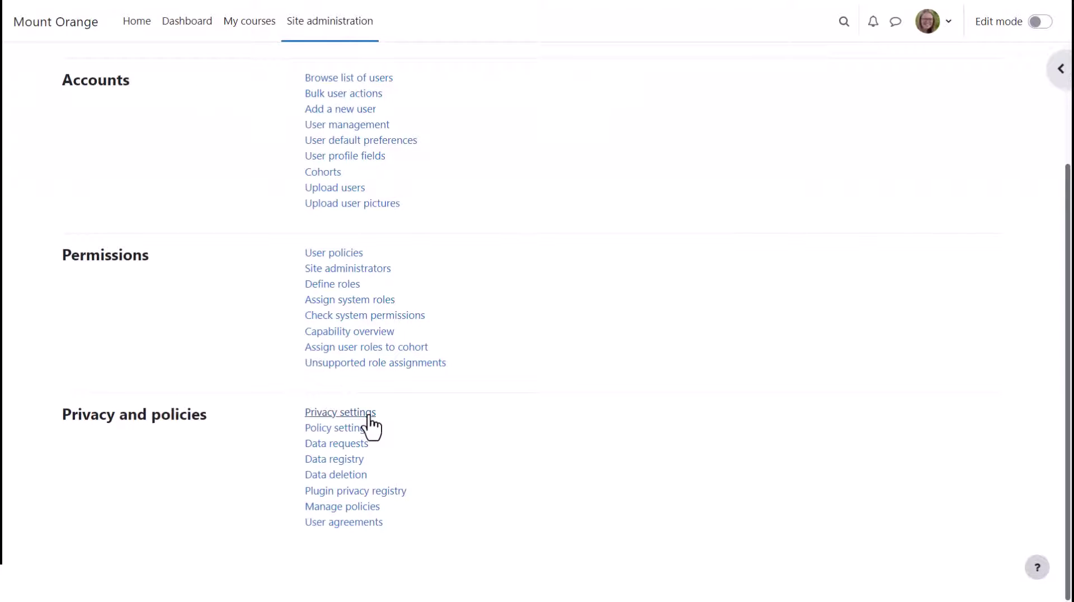
# Step: Set Digital age of consent verification to Yes in the site's privacy settings
pyautogui.click(371, 414)
pyautogui.click(329, 209)
pyautogui.click(319, 245)
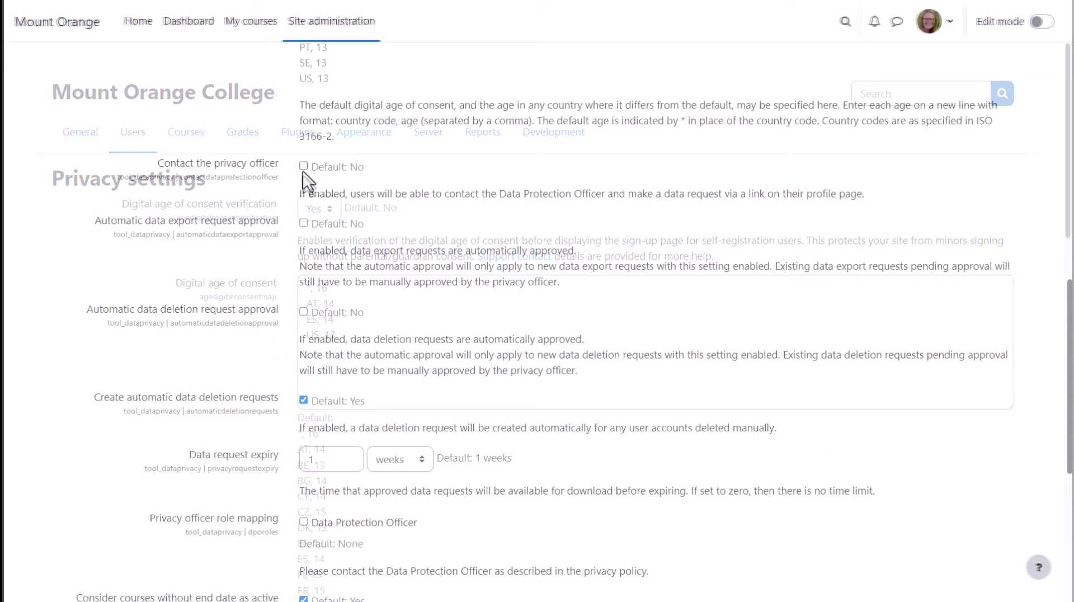
# Step: Enable Contact the privacy officer and map the privacy officer role to Data Protection Officer
pyautogui.click(303, 167)
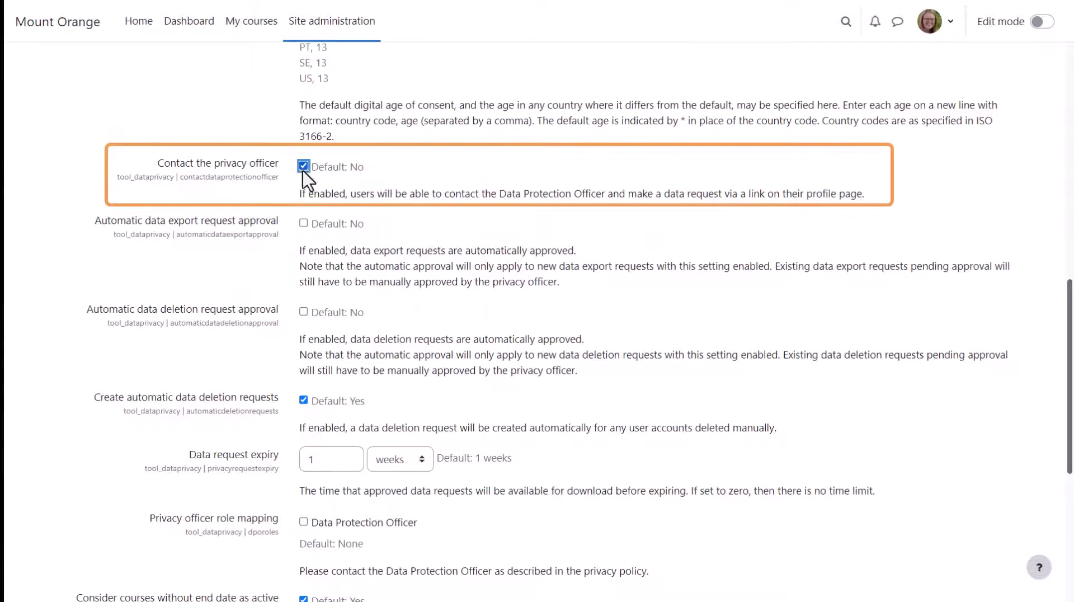
pyautogui.click(303, 525)
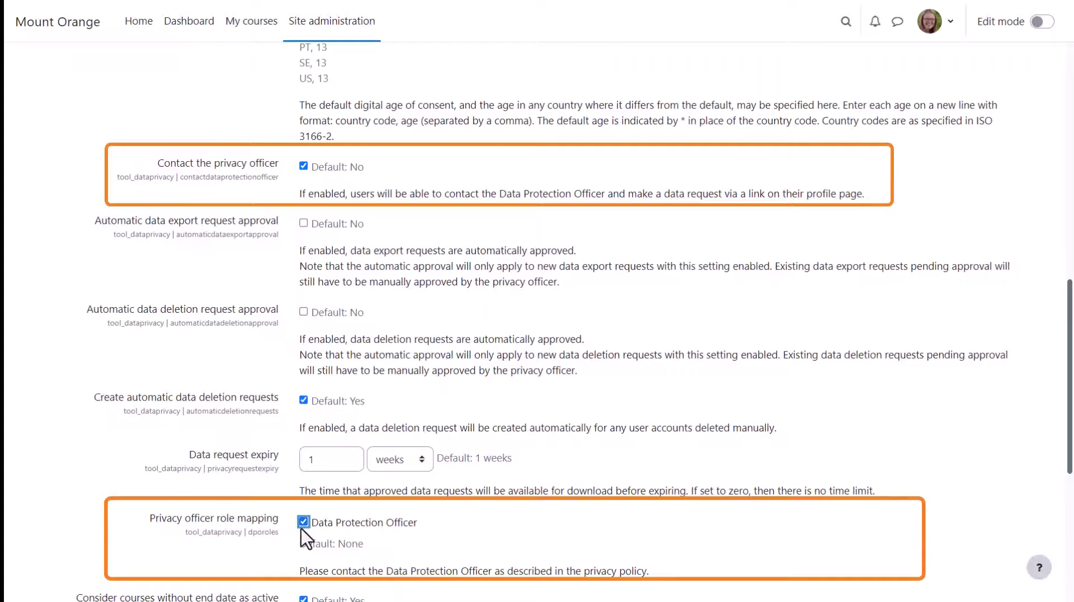